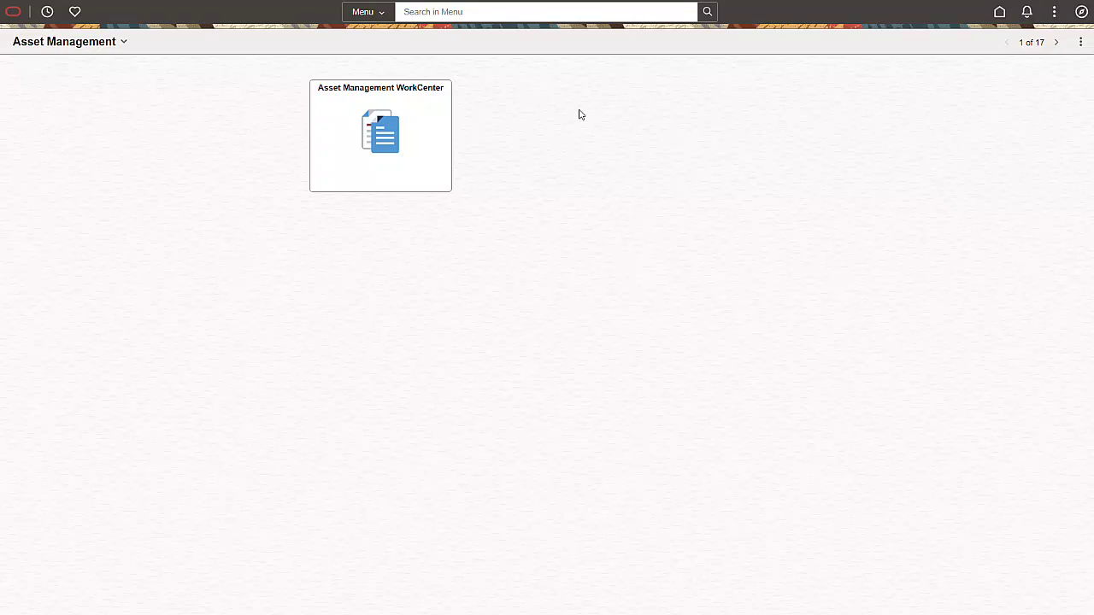
- Open the Asset Management WorkCenter and list the pending AP/PO transactions by purchase order
click(445, 115)
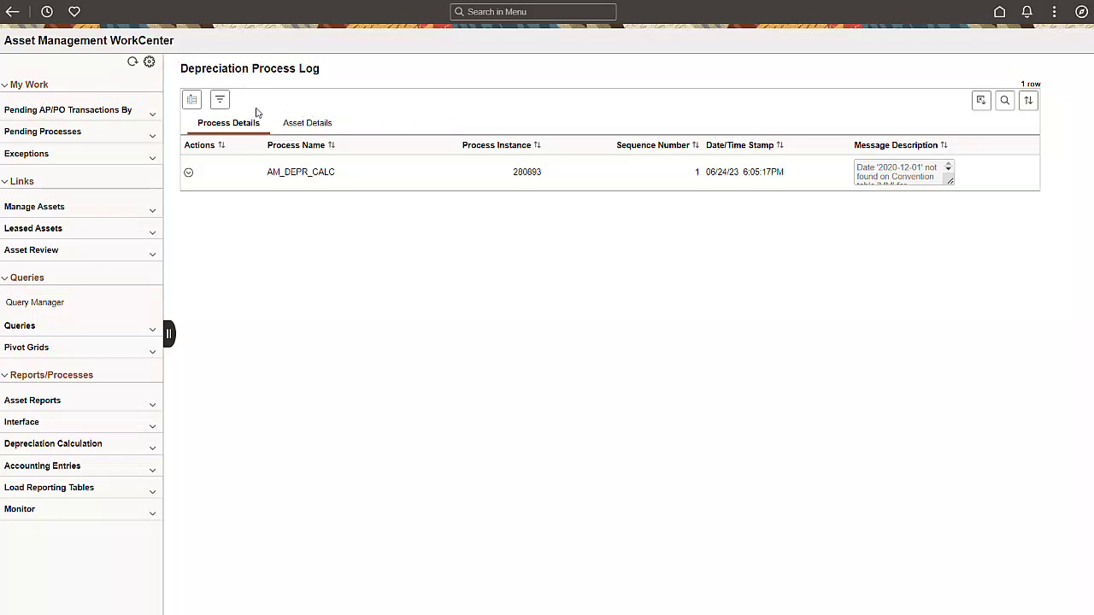
click(159, 113)
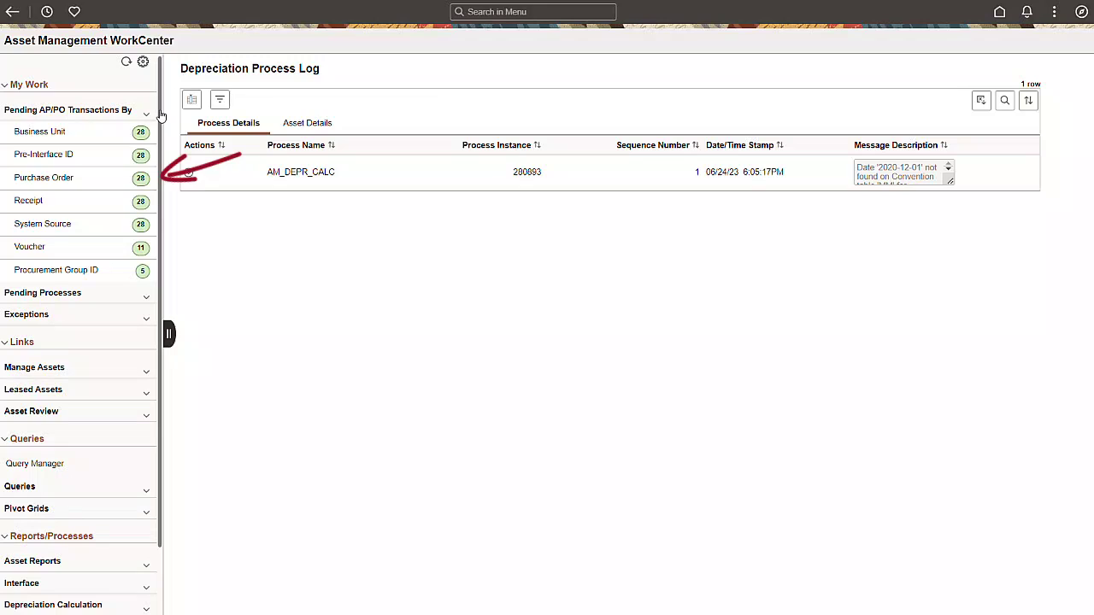
click(150, 178)
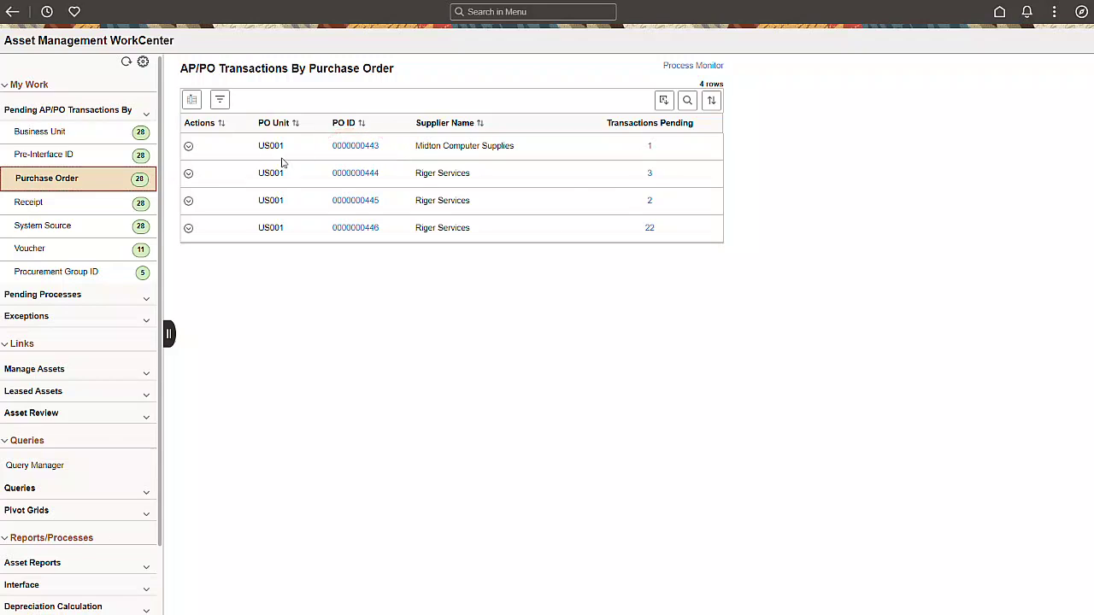
- View the purchase order inquiry for the Midton Computer Supplies order and close it
click(355, 148)
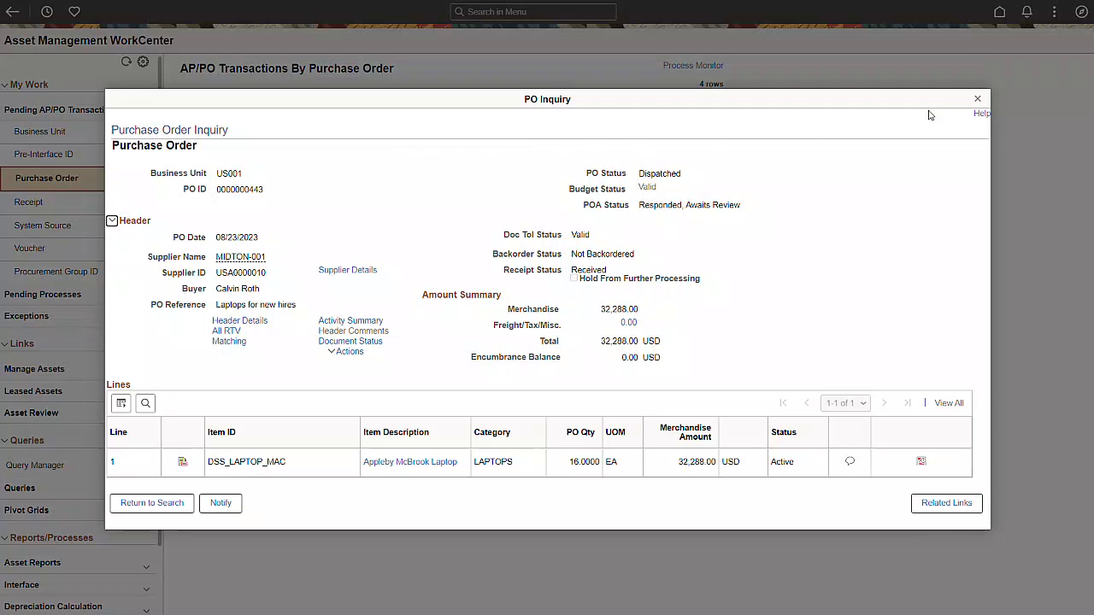
click(977, 98)
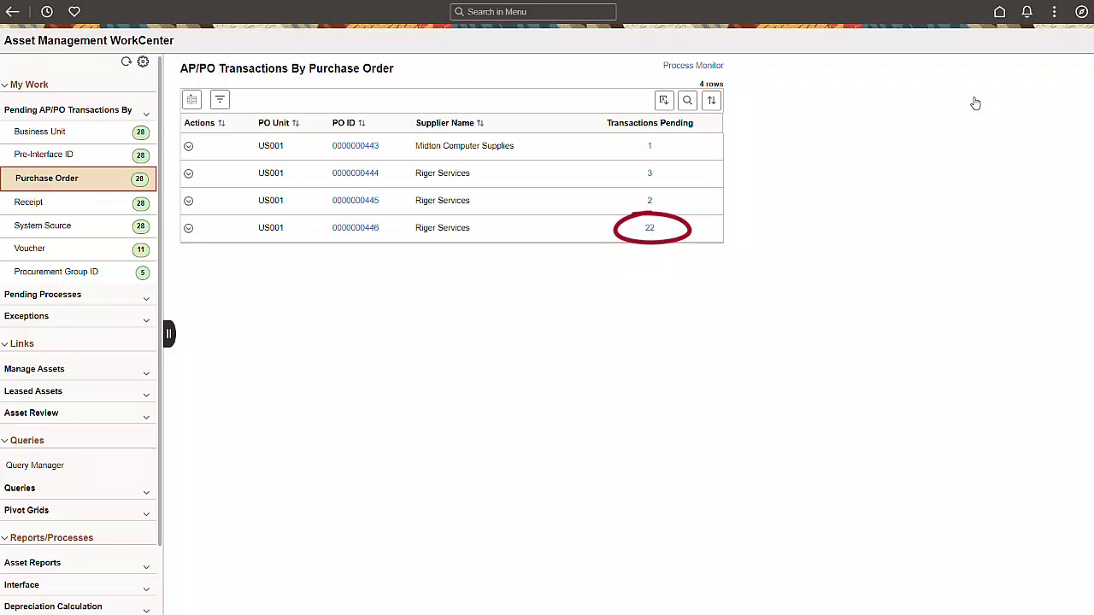
- Review the interface details and the payment and purchasing details of the pending transactions on the last Riger Services purchase order
click(652, 229)
click(124, 111)
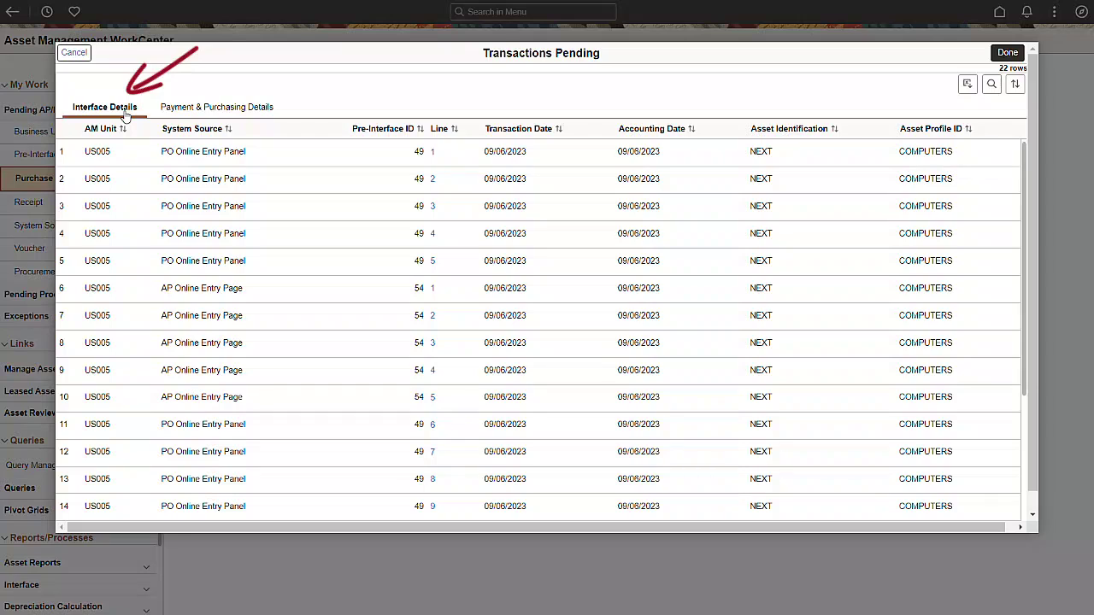
click(249, 114)
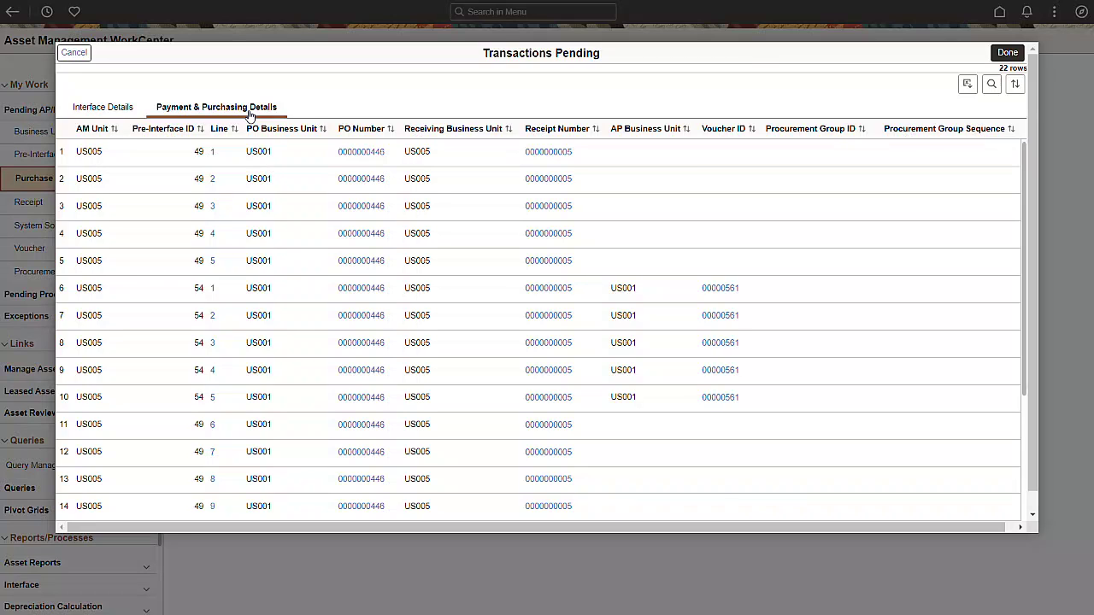
click(1001, 55)
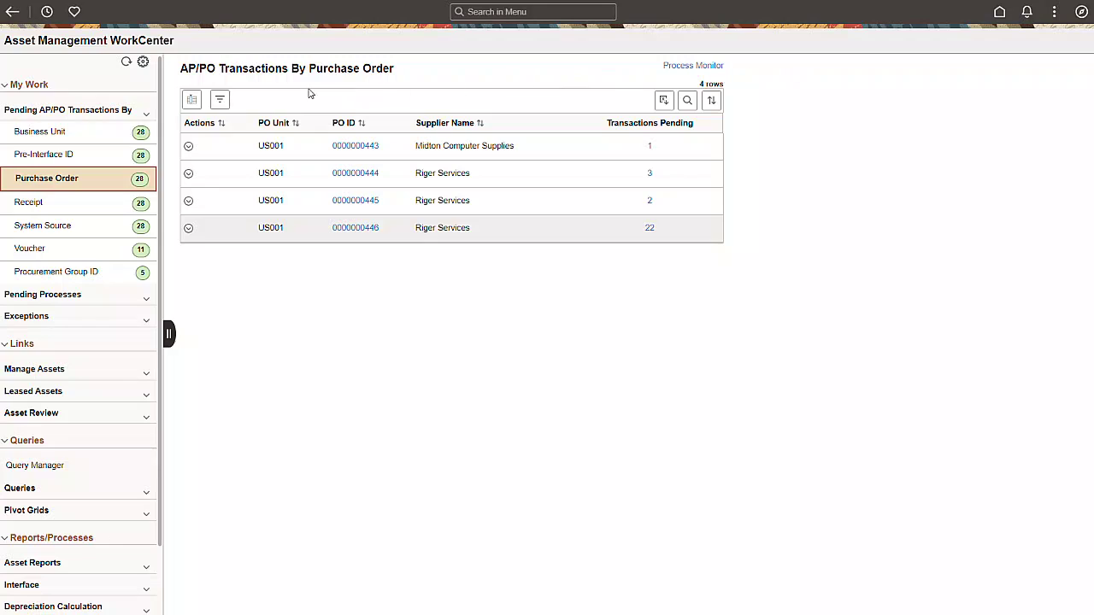
- Enable multiple-row selection, select the Midton Computer Supplies order and the first Riger Services order, and view the actions available for them
click(189, 146)
click(189, 147)
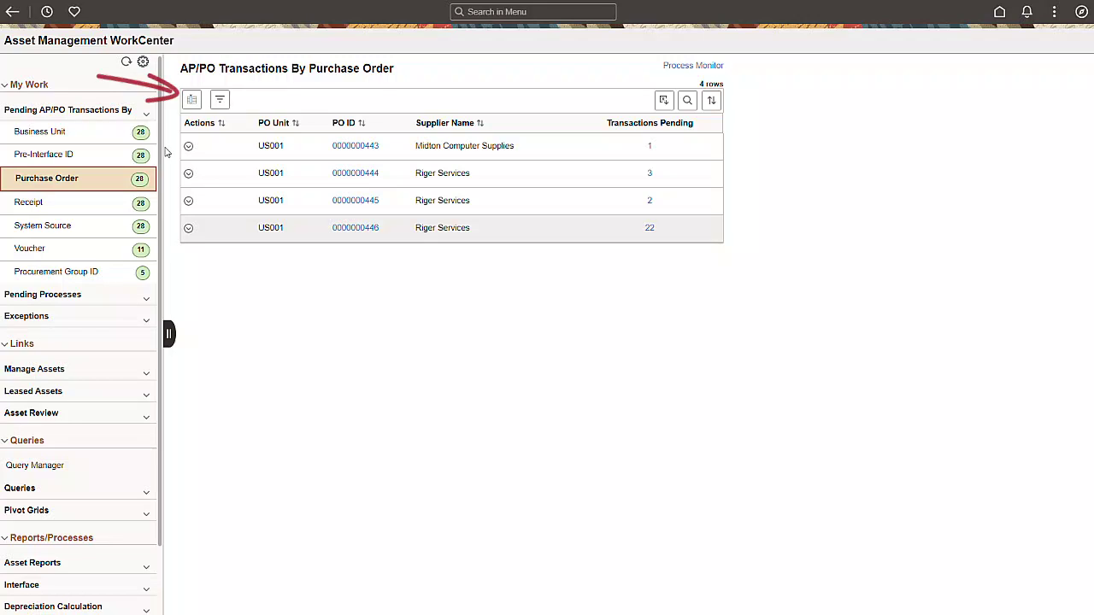
click(193, 102)
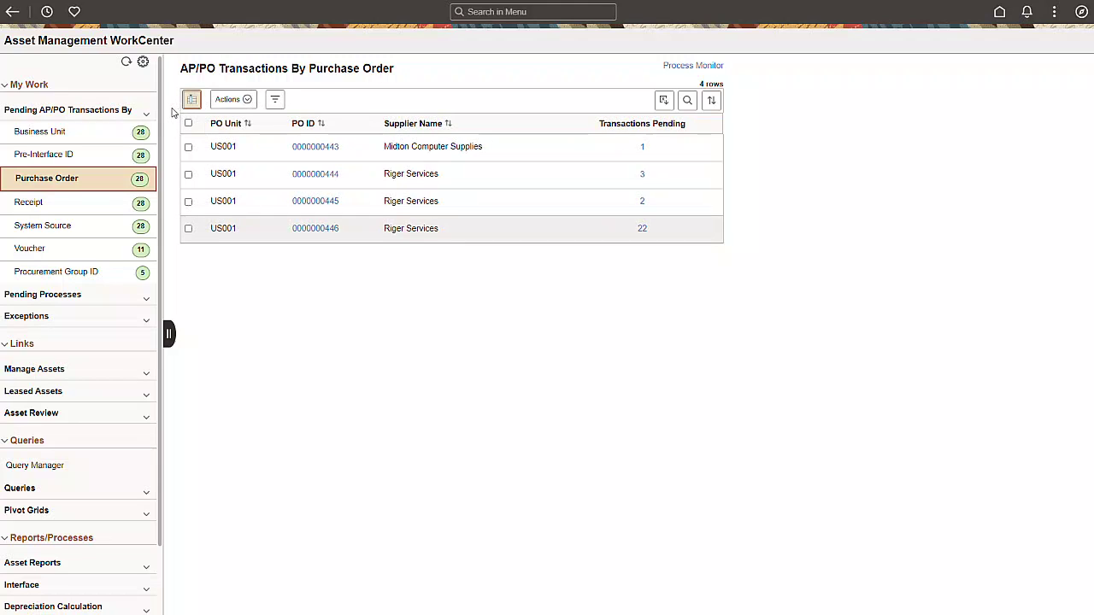
click(188, 147)
click(188, 174)
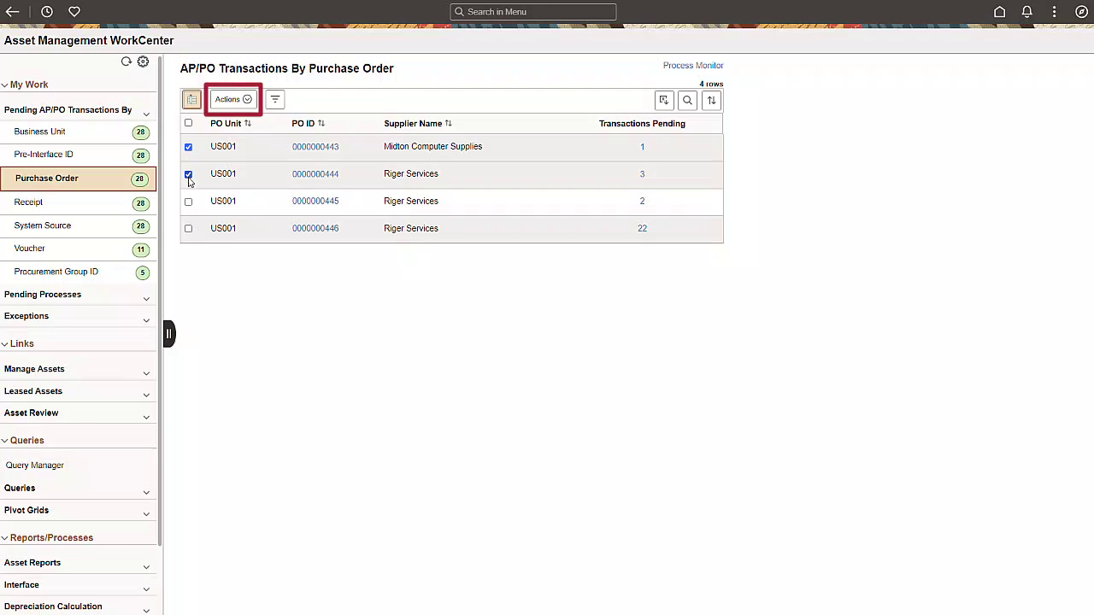
click(247, 100)
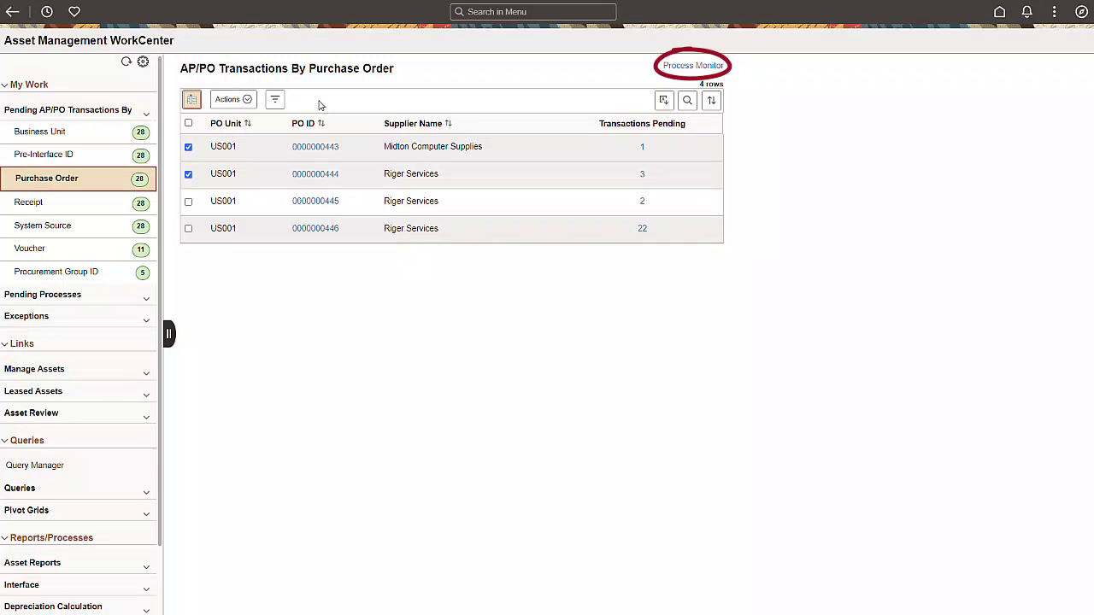
- Display the Depreciation Close list among the pending processes
click(156, 116)
click(156, 131)
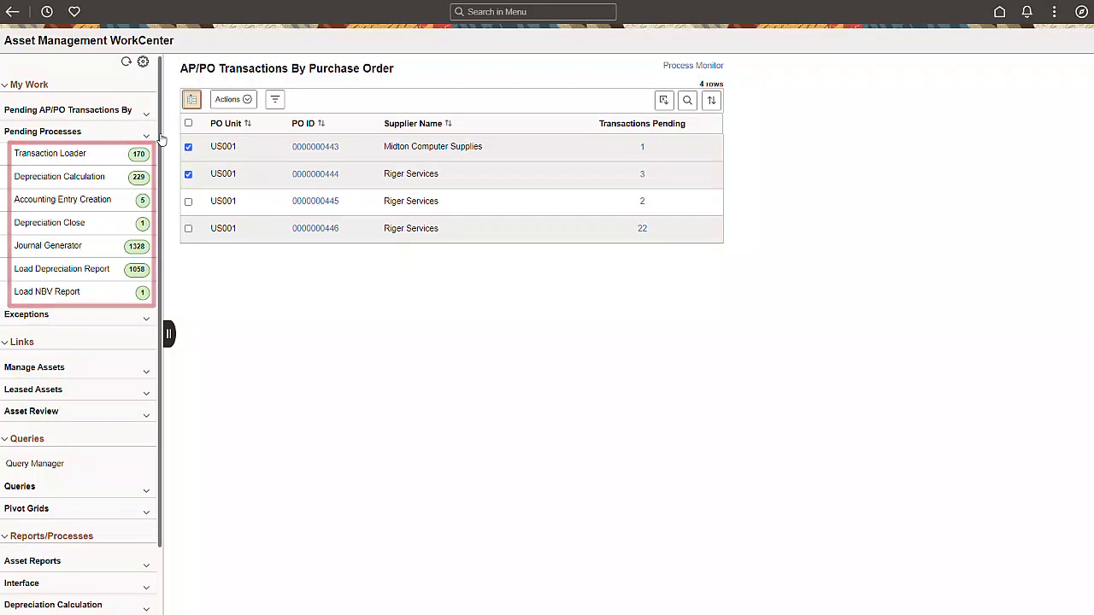
click(155, 222)
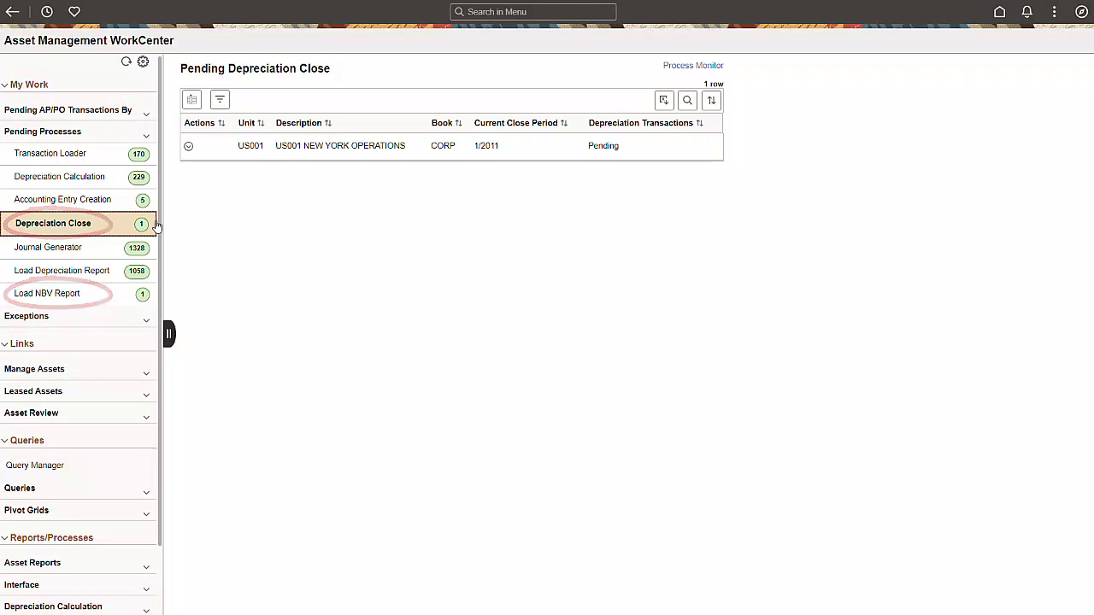
- List the Interface Lines in Error among the exceptions and check which actions are available for line 3 of the US001 spreadsheet load
click(150, 136)
click(154, 153)
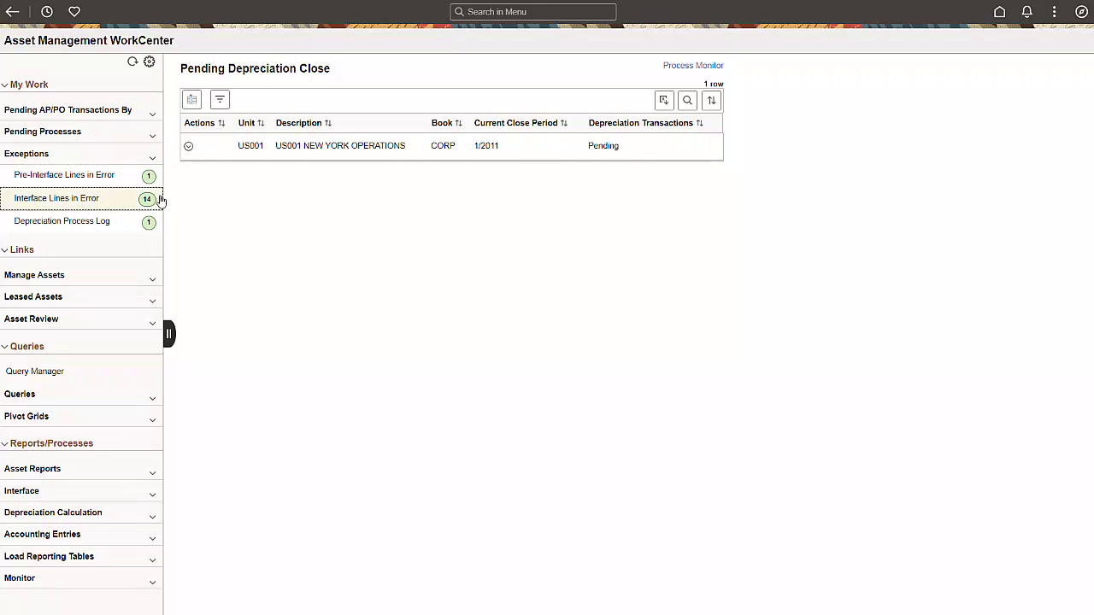
click(103, 198)
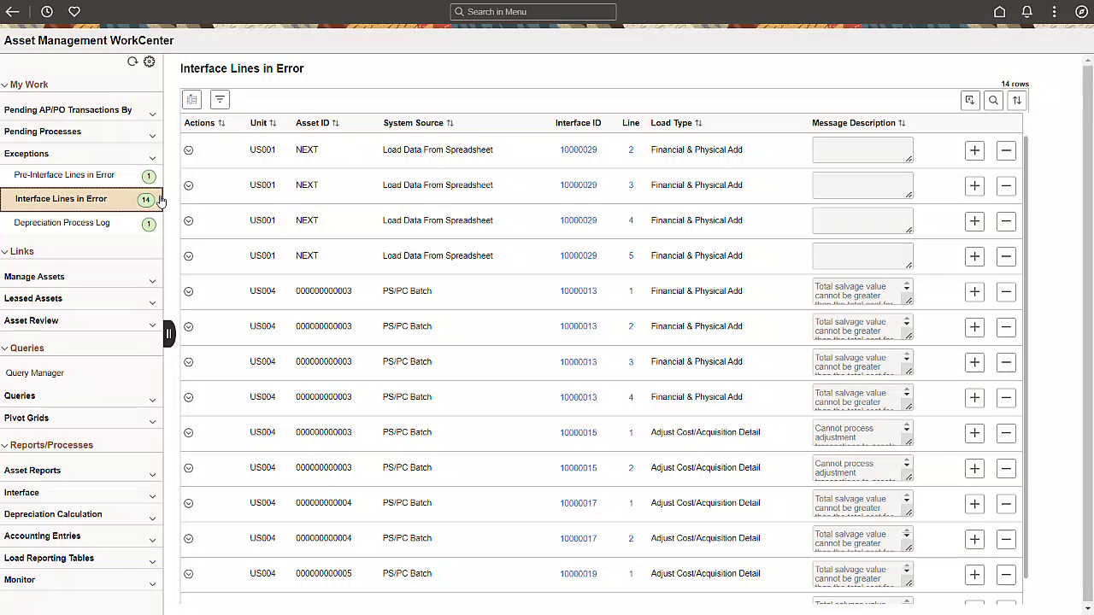
click(188, 186)
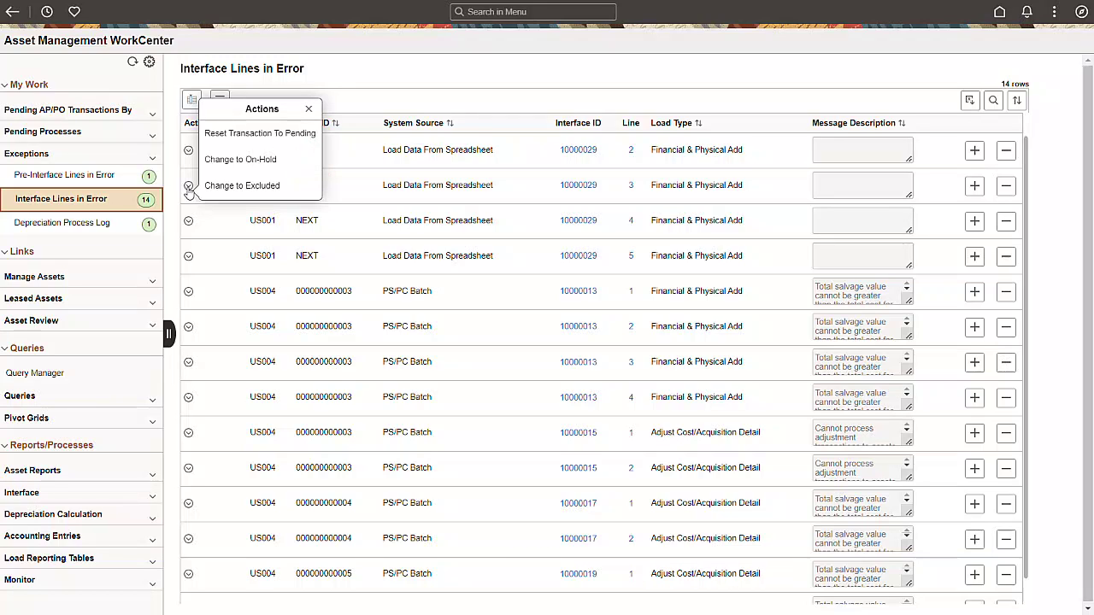
click(188, 188)
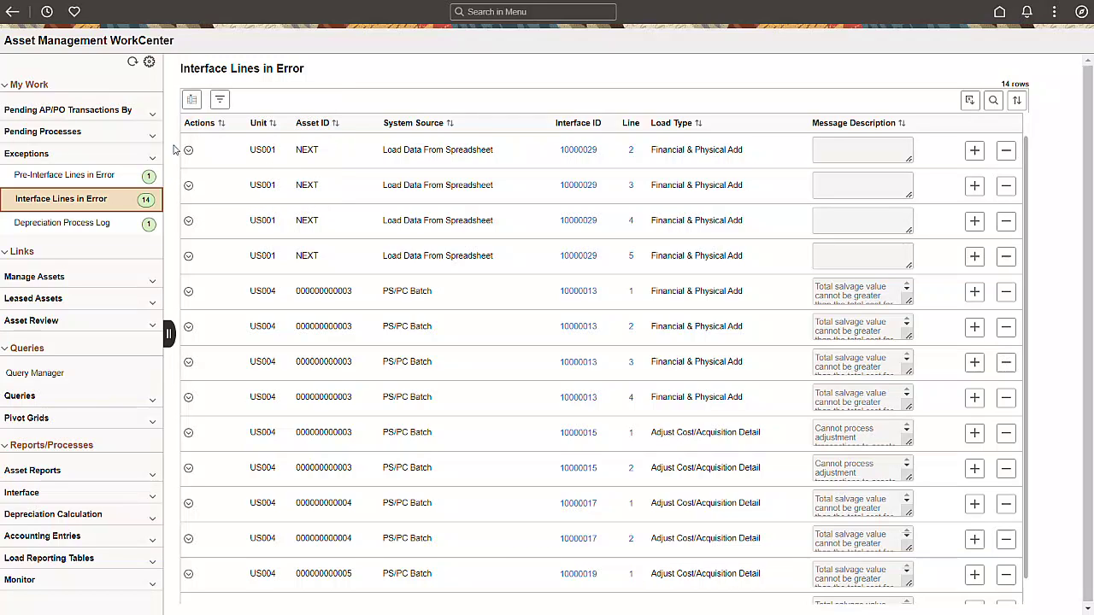
- Collapse the My Work section and open the Basic Add page from the Manage Assets links
click(16, 89)
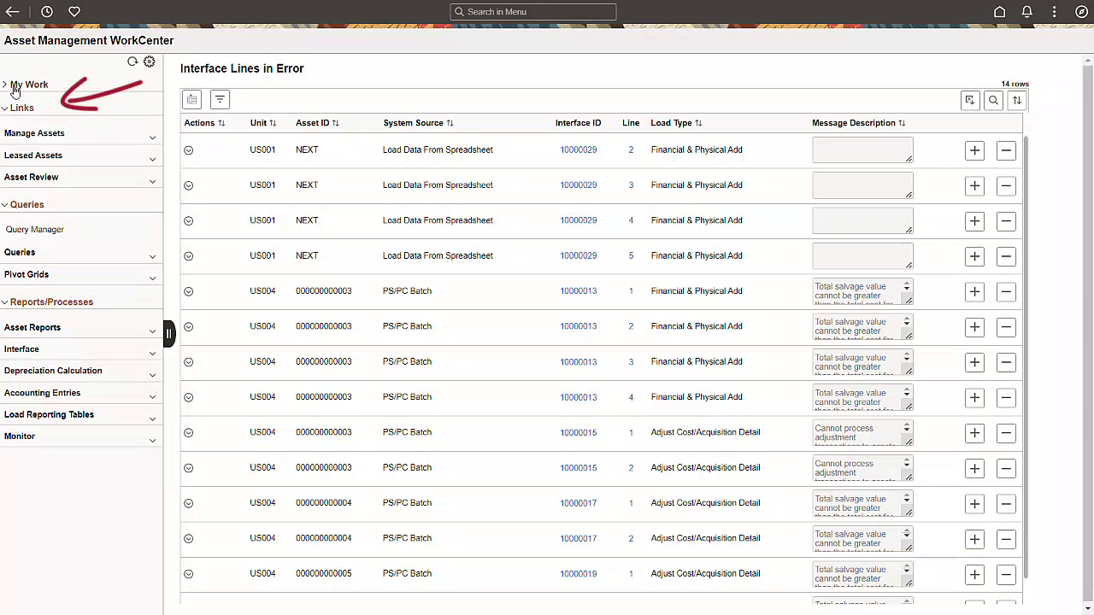
click(159, 140)
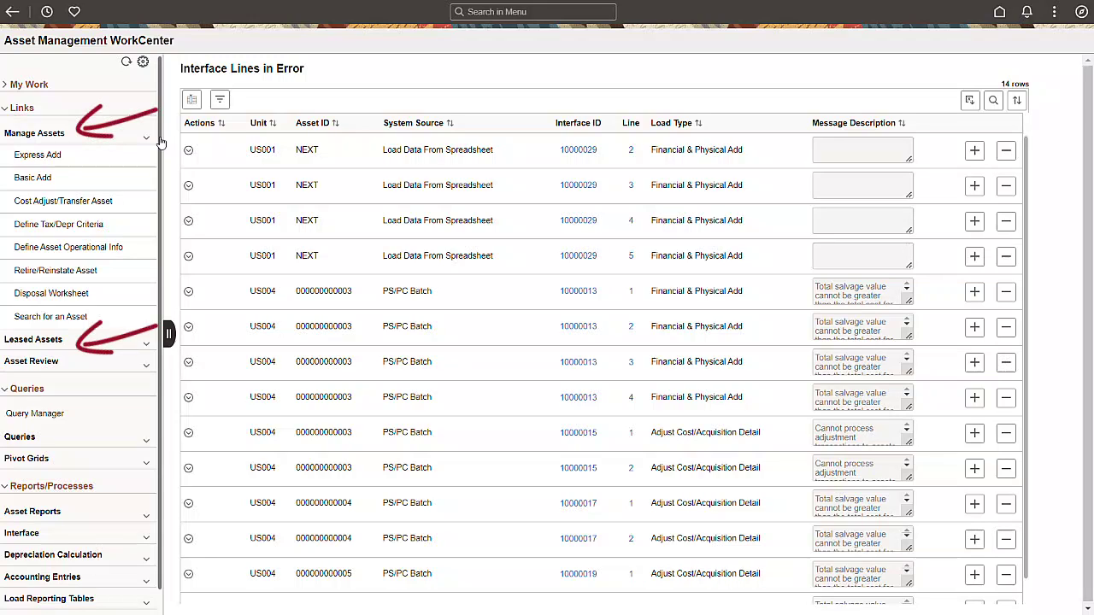
click(154, 178)
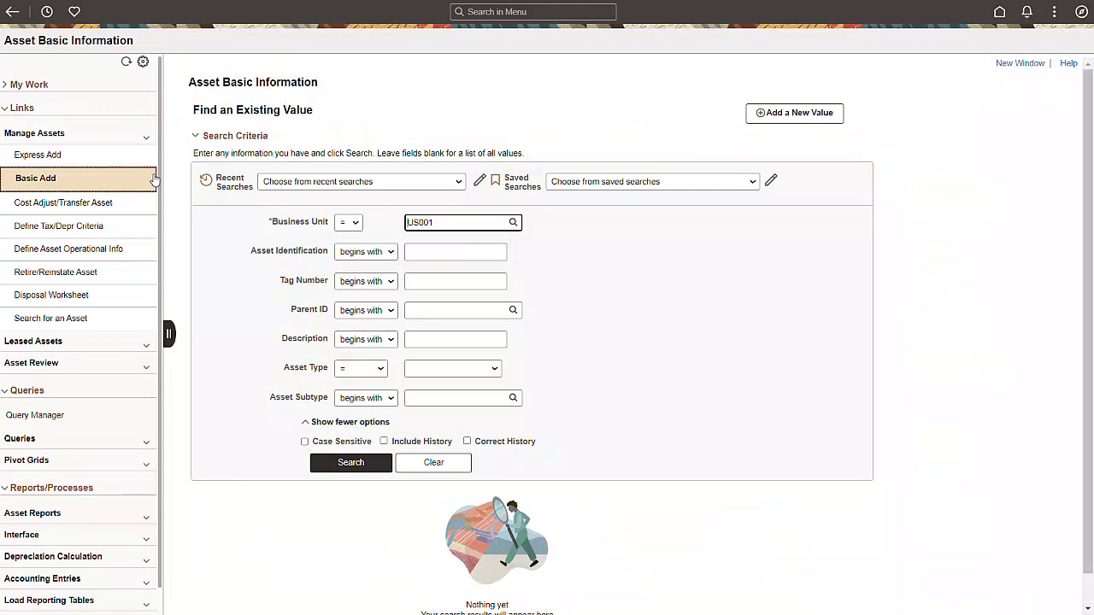
- Open the Create New Payables Lease page from the Leased Assets links
click(153, 140)
click(157, 161)
click(154, 177)
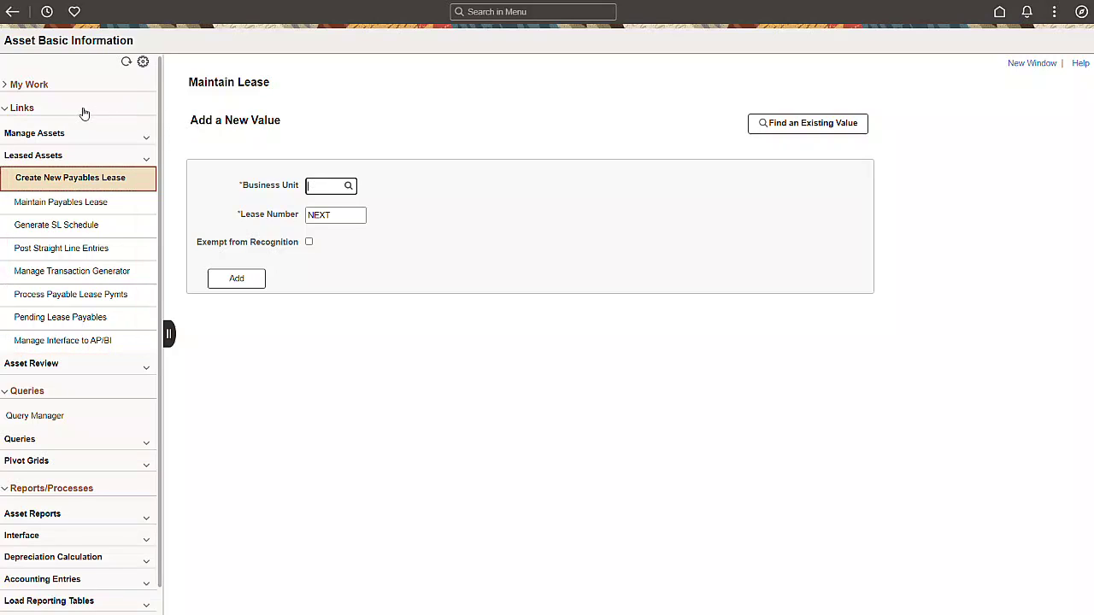
- Run the Assets With Inactive Location query as of 08/01/2023 for business unit US001
click(21, 108)
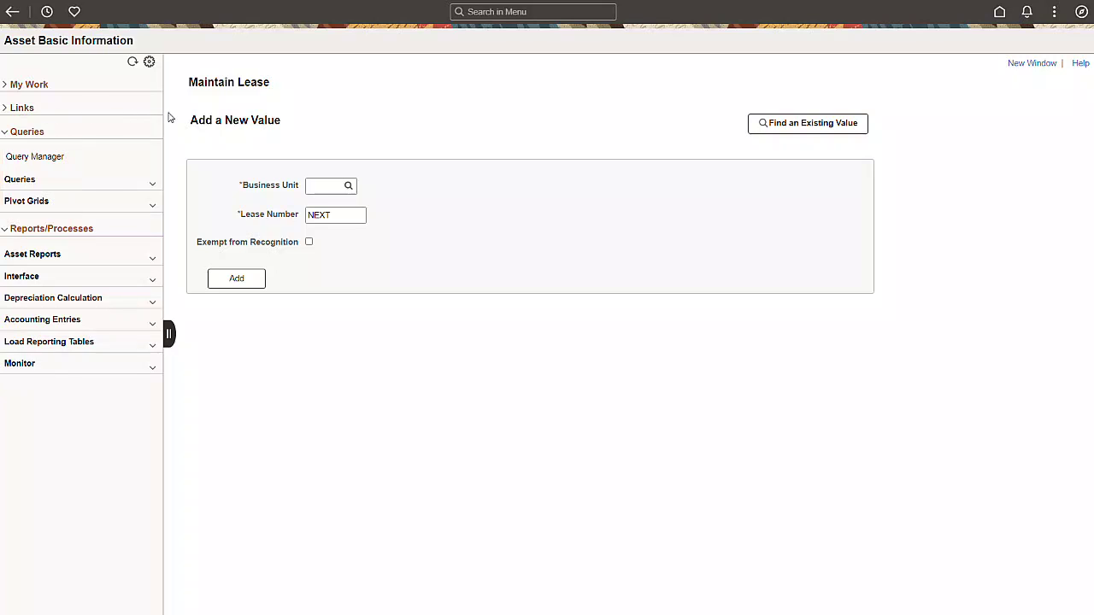
click(155, 187)
click(150, 385)
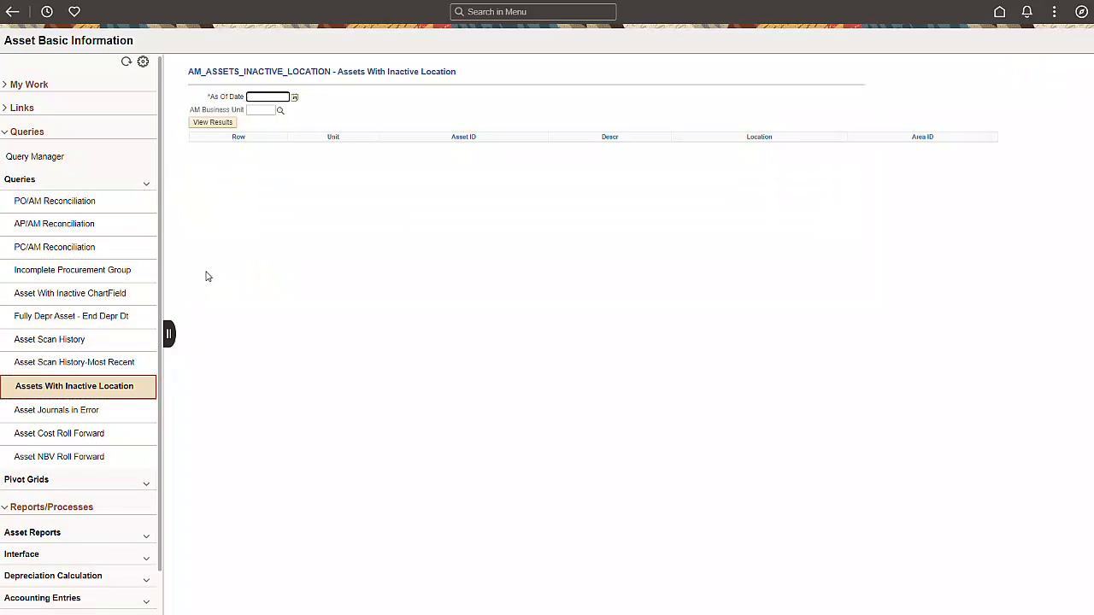
click(268, 97)
text(08/01/2023)
key(Tab)
text(US001)
click(232, 123)
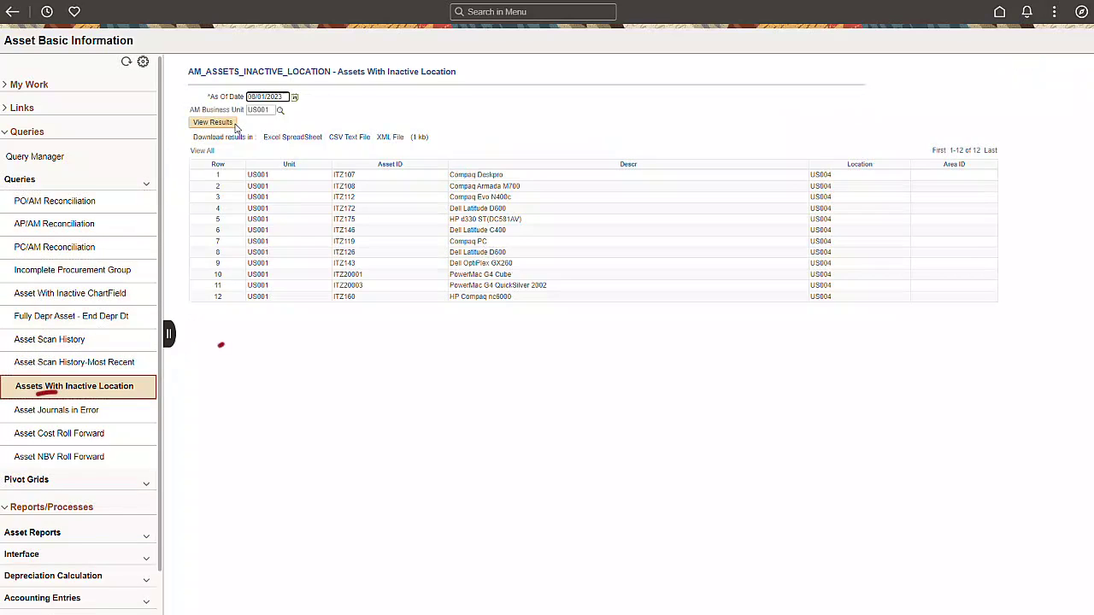
- Run the Asset Cost Roll Forward query for business unit US001, book CORP, from fiscal year 2023 period 7 to fiscal year 2023 period 7
click(150, 433)
click(300, 111)
text(CORP)
key(Tab)
text(2023)
key(Tab)
text(7)
key(Tab)
text(20237)
click(233, 175)
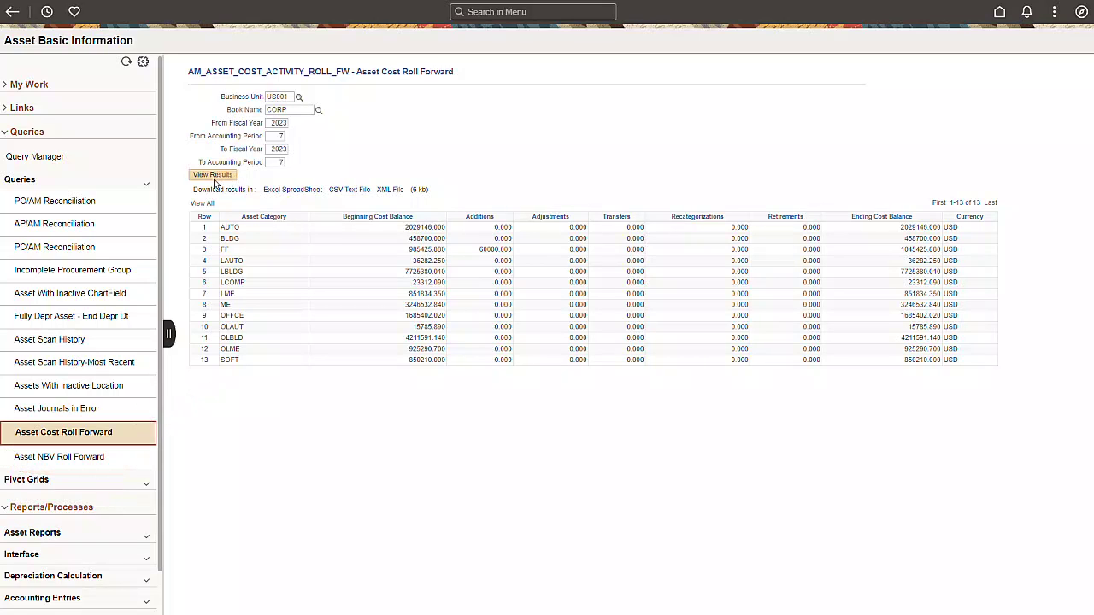
- Collapse the query list and open the Asset Acquisition by Category pivot grid
click(155, 184)
click(154, 205)
click(158, 247)
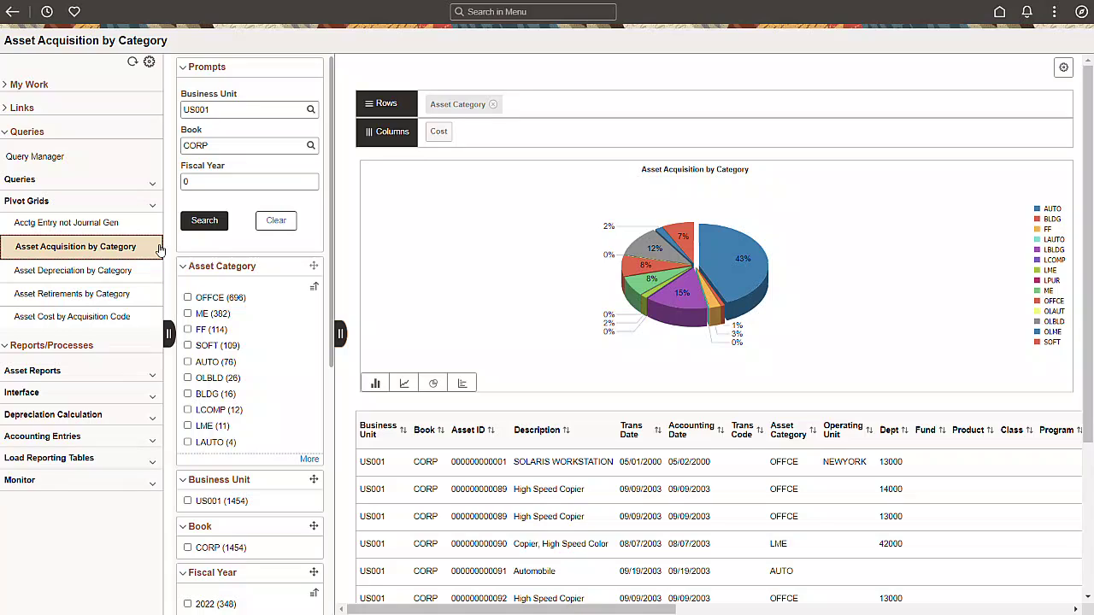
- Collapse the Queries section and open the Depreciation Activity Report from the asset reports
click(27, 135)
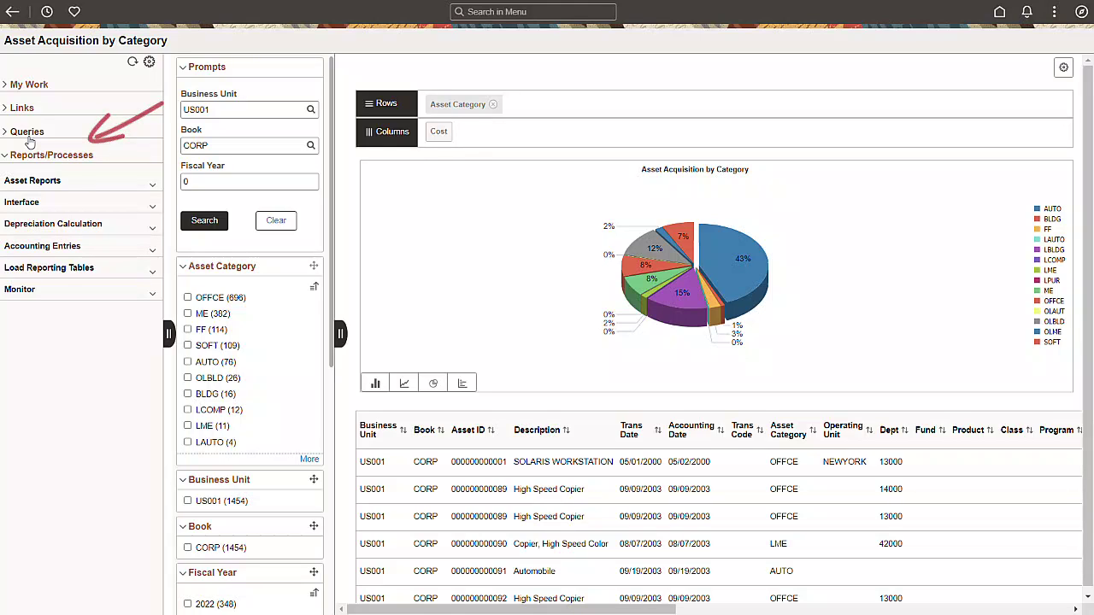
click(160, 186)
click(160, 248)
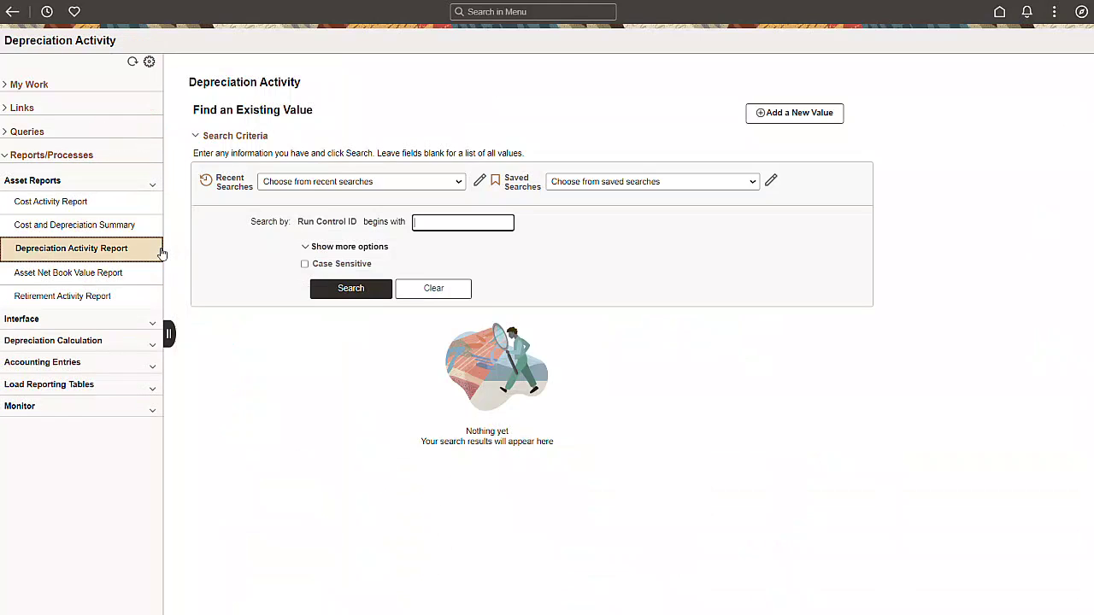